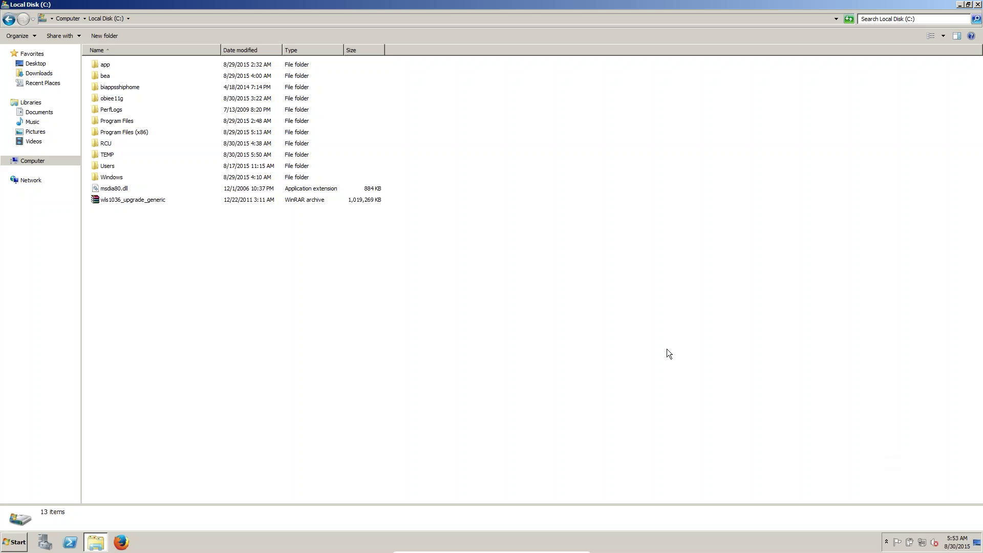
# Open C:\biappsshiphome\Disk1 in Explorer and copy its folder path from the address bar.
pyautogui.doubleClick(119, 88)
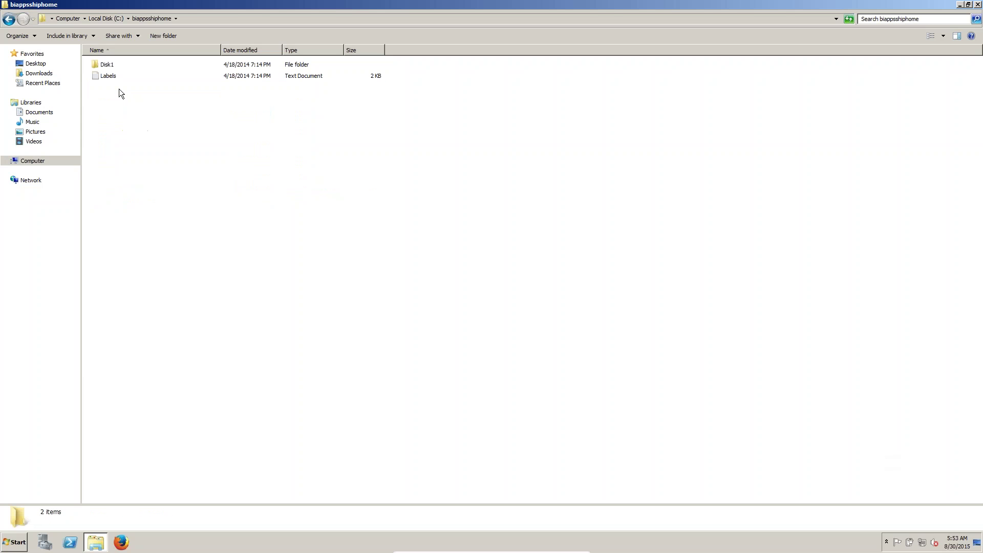
pyautogui.doubleClick(105, 64)
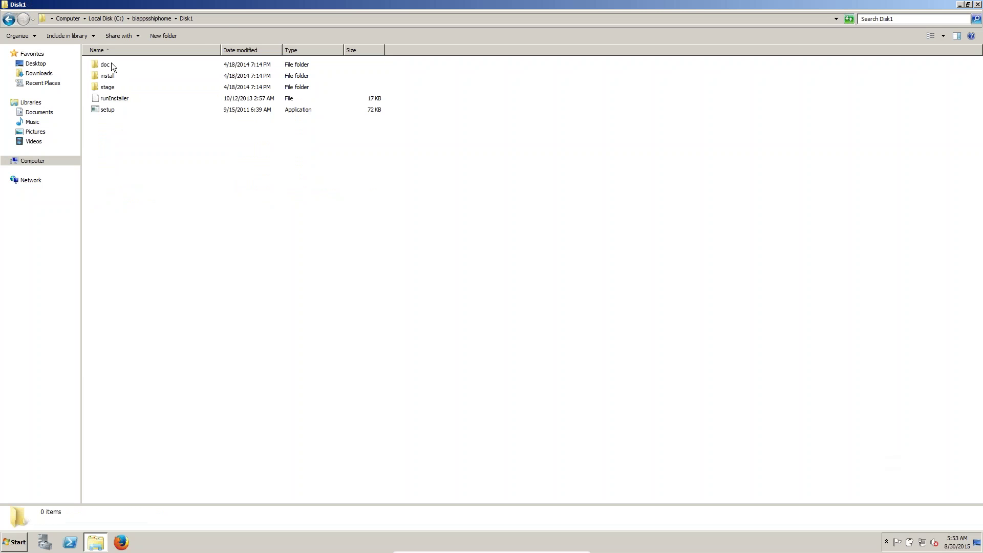
pyautogui.click(219, 15)
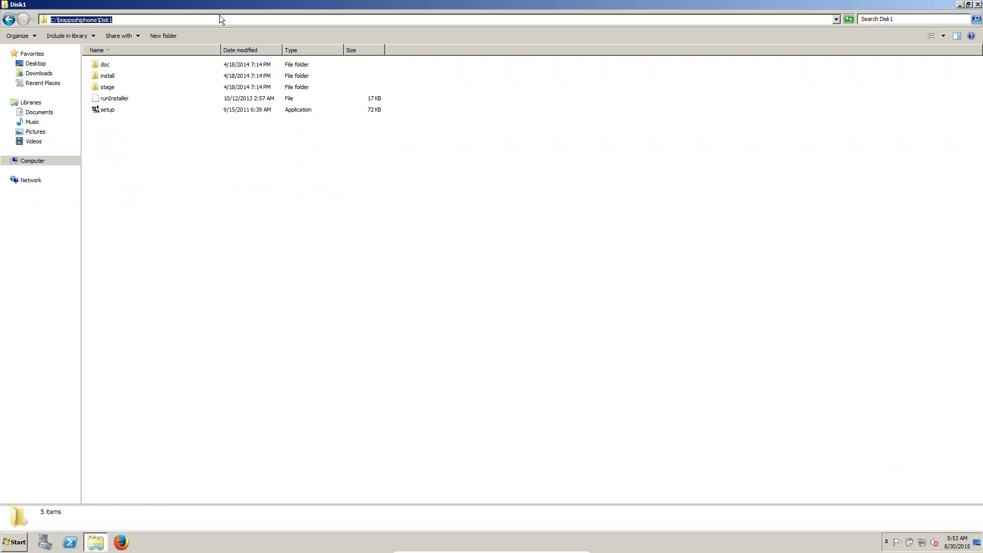
pyautogui.rightClick(98, 19)
pyautogui.click(114, 47)
pyautogui.click(129, 163)
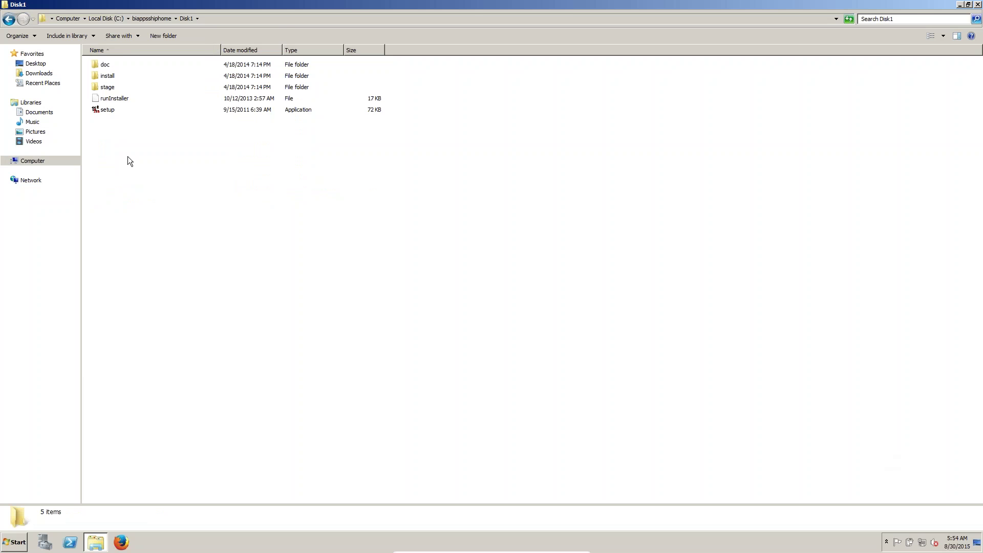
# Open an administrator Command Prompt and paste the Disk1 path at the prompt.
pyautogui.click(19, 544)
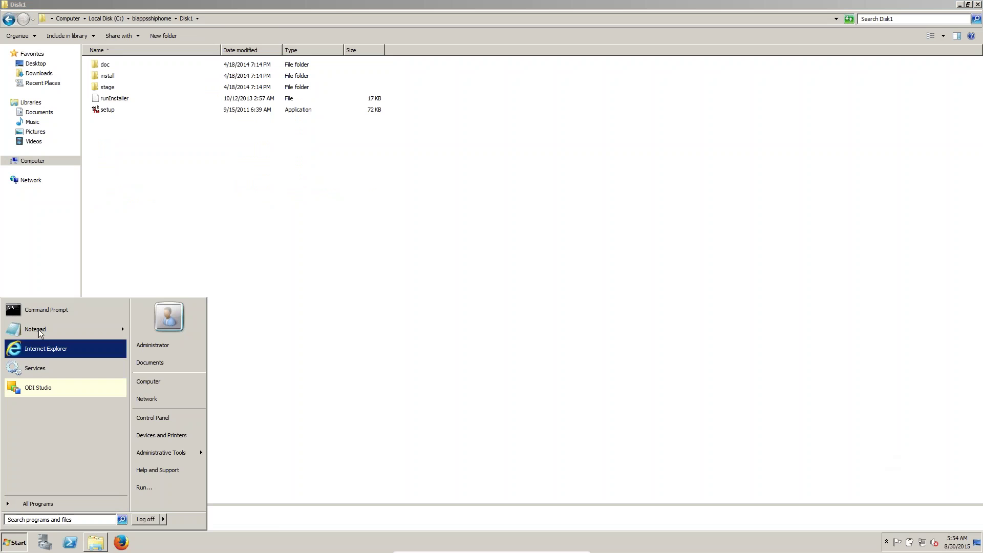
pyautogui.click(37, 312)
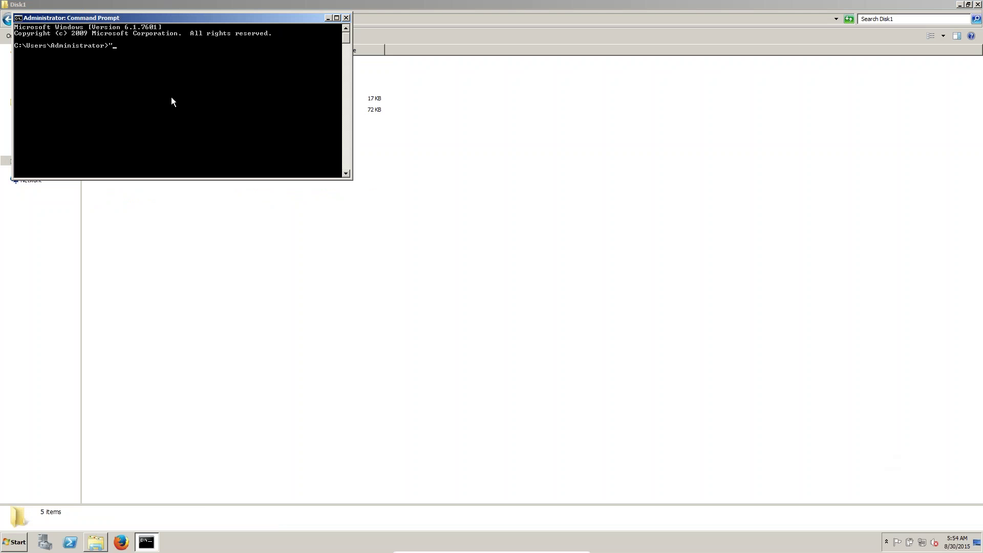
pyautogui.rightClick(186, 63)
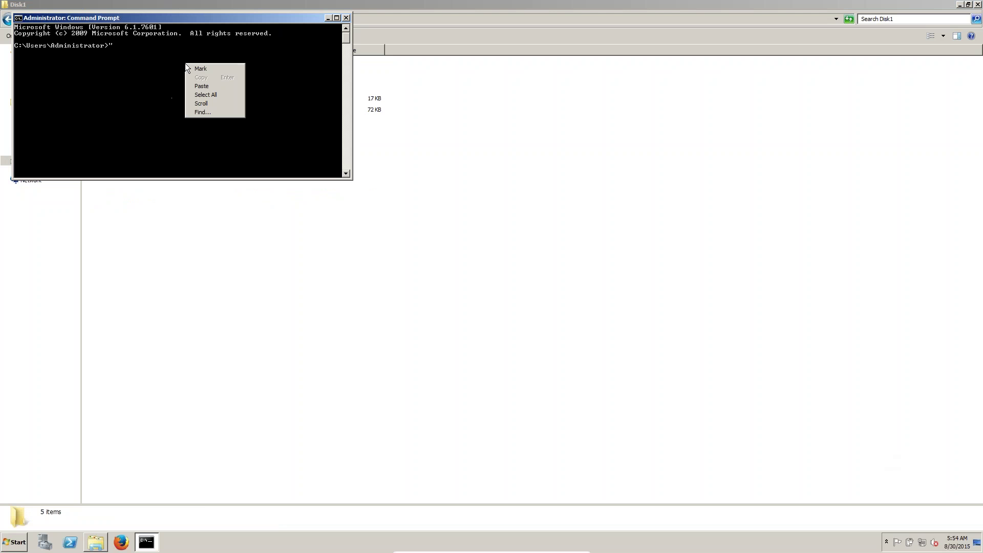
pyautogui.click(204, 87)
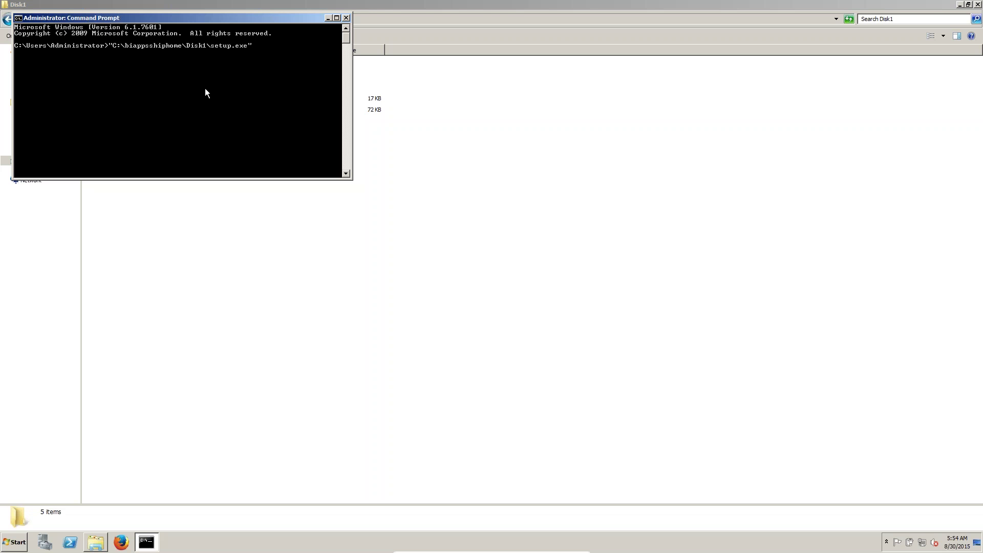
# Complete the command as "C:\biappsshiphome\Disk1\setup.exe" jreloc without running it.
pyautogui.click(242, 335)
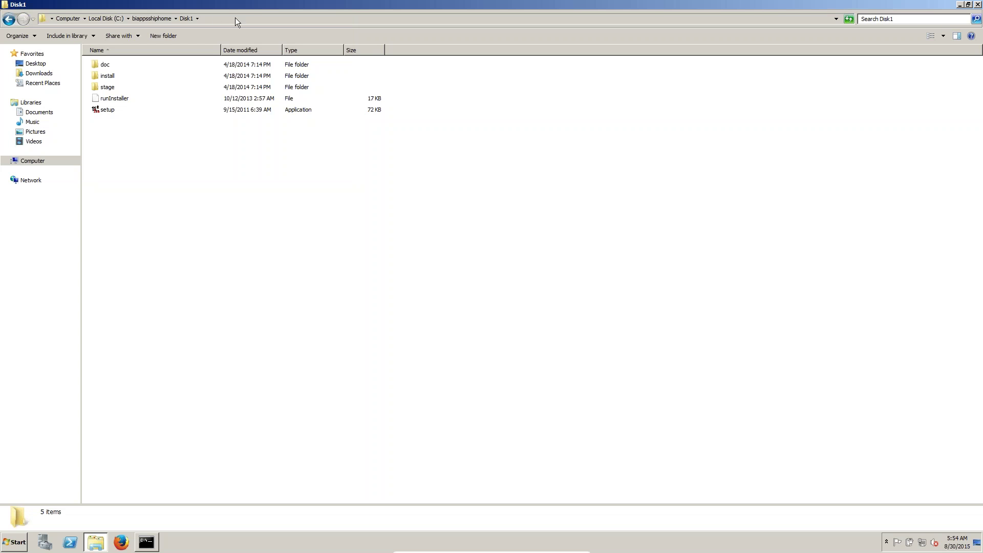
pyautogui.click(145, 547)
pyautogui.moveTo(145, 547); pyautogui.dragTo(253, 84)
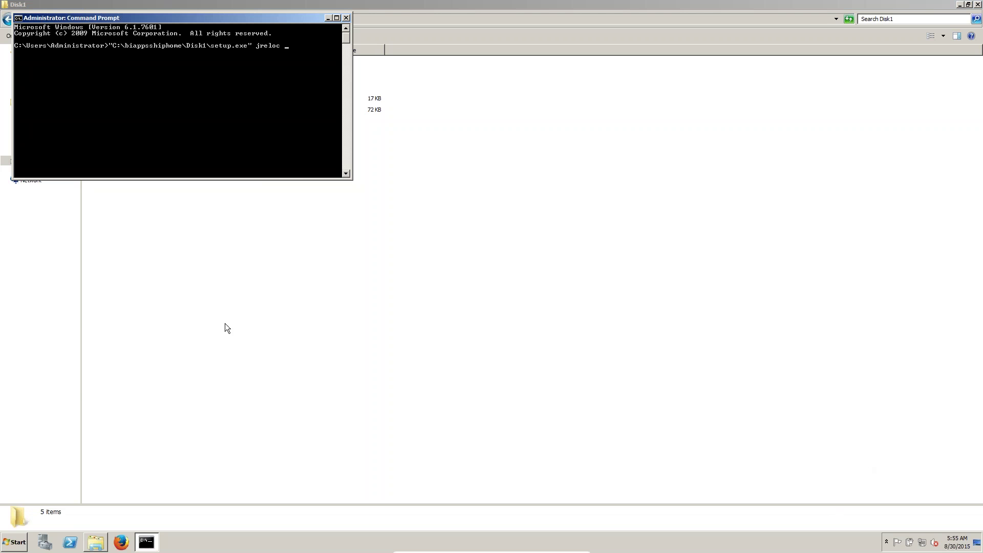
pyautogui.click(239, 346)
# Browse to C:\obiee11g\Oracle_BI1\jdk, copy its path, and return to Command Prompt.
pyautogui.click(43, 161)
pyautogui.doubleClick(152, 72)
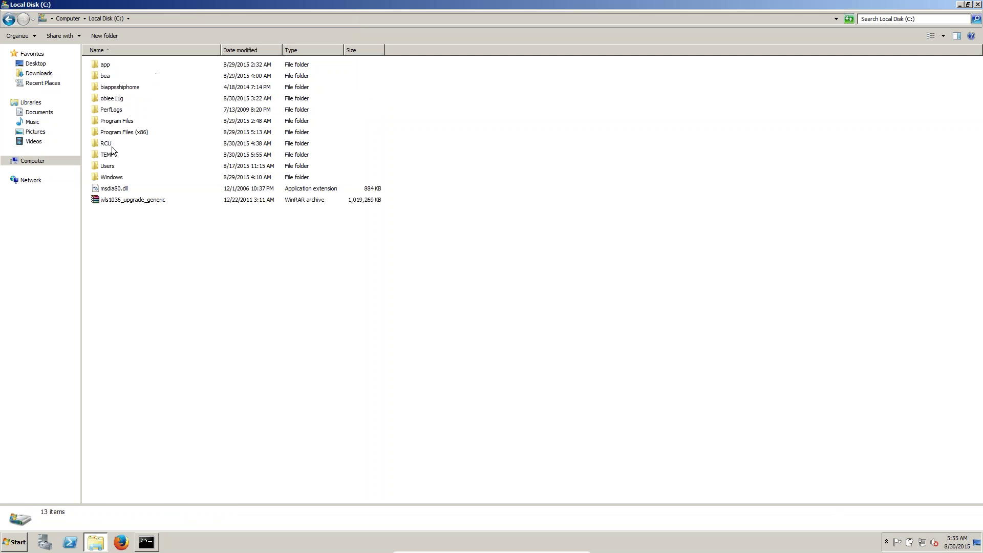
pyautogui.doubleClick(112, 99)
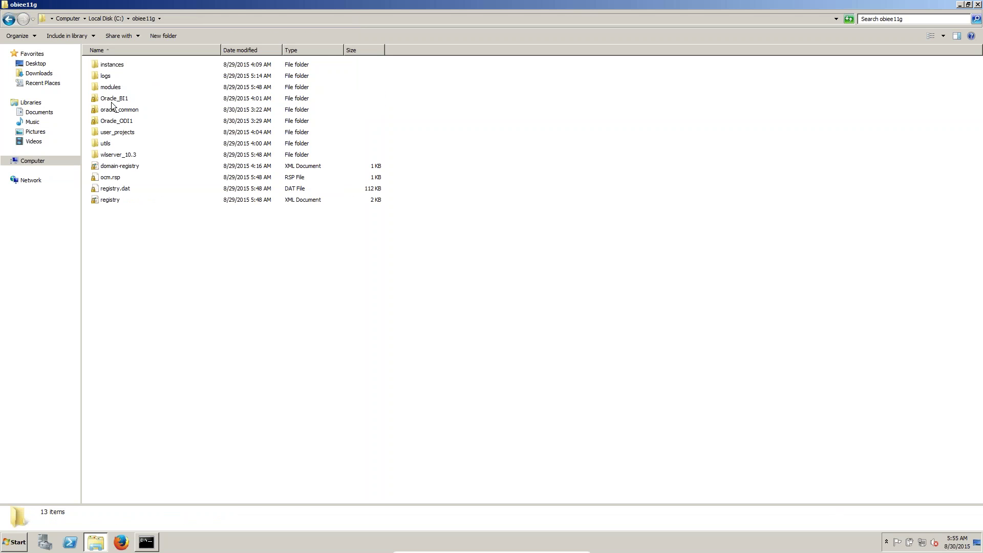
pyautogui.doubleClick(111, 98)
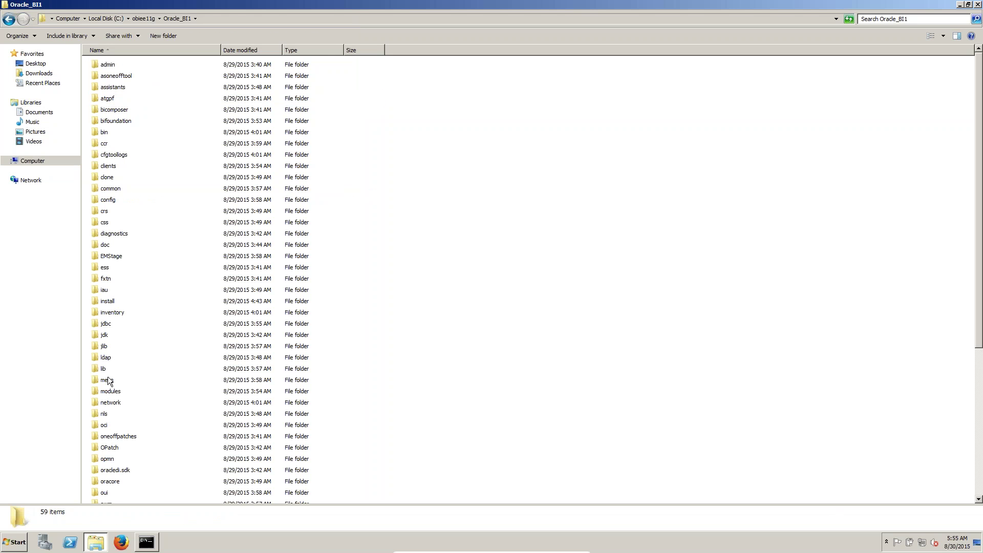
pyautogui.doubleClick(104, 336)
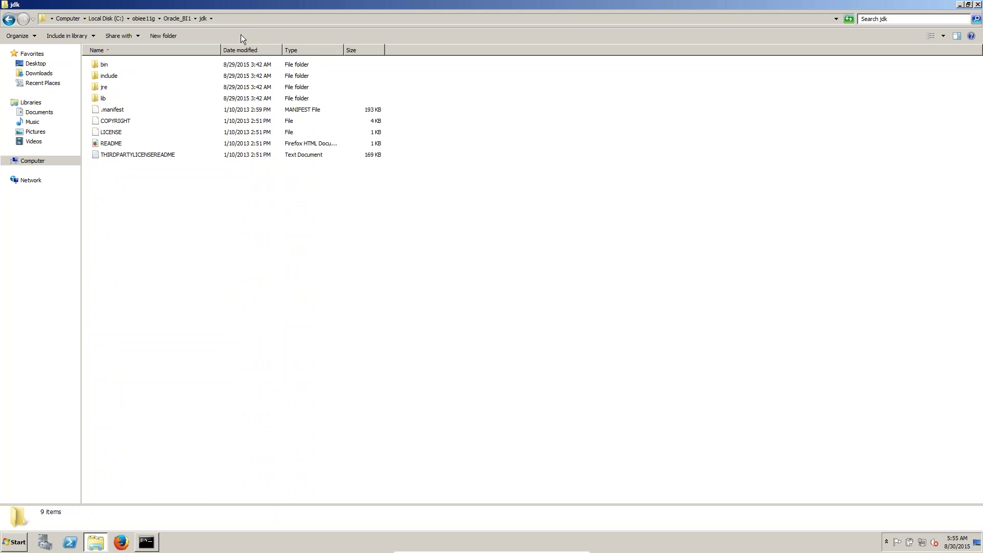
pyautogui.click(232, 20)
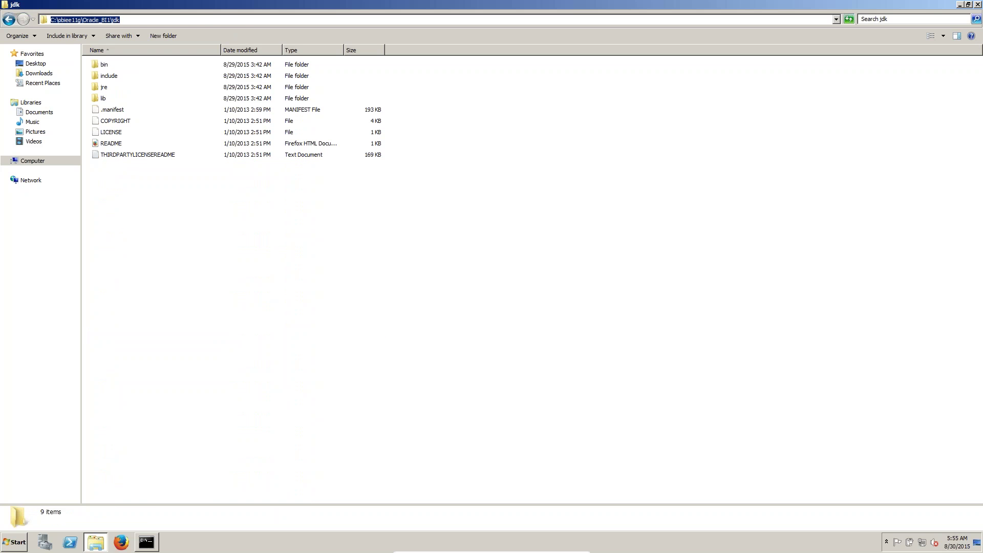
pyautogui.rightClick(112, 18)
pyautogui.click(141, 44)
pyautogui.click(149, 541)
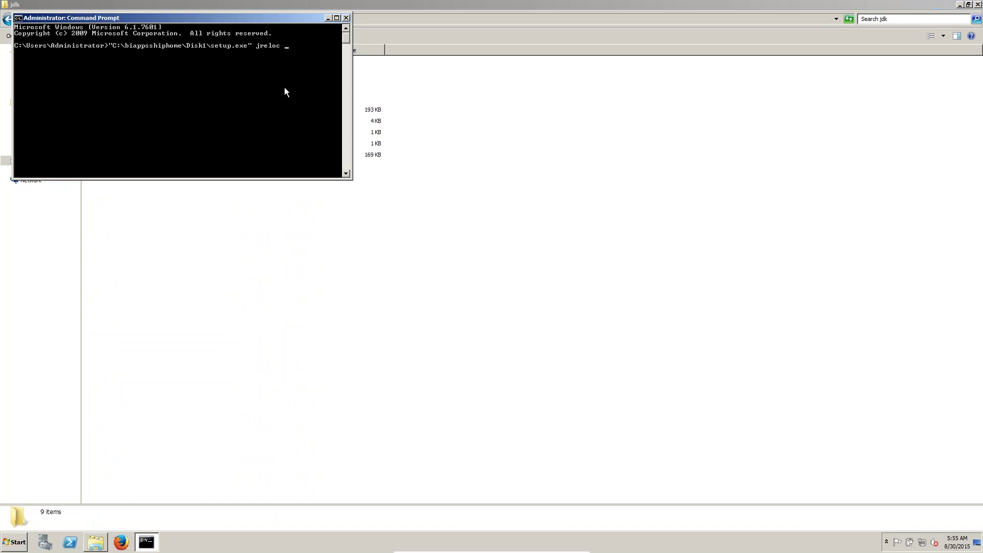
# Append the jdk path after jreloc and run setup.exe, which reports a missing -jreLoc error.
pyautogui.rightClick(299, 72)
pyautogui.click(315, 90)
pyautogui.press('Return')
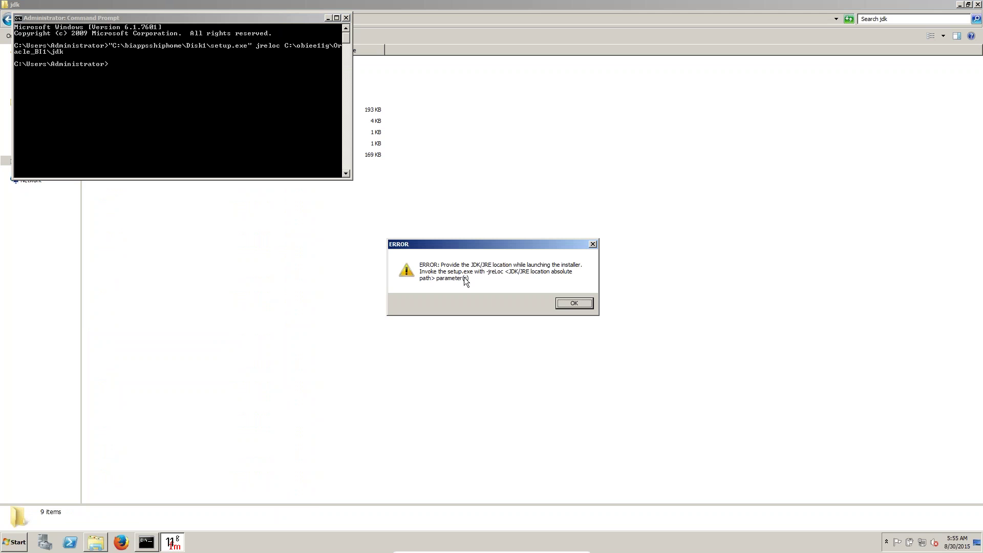
# Dismiss the error and rerun the command with -jreloc to start Oracle Universal Installer.
pyautogui.click(562, 304)
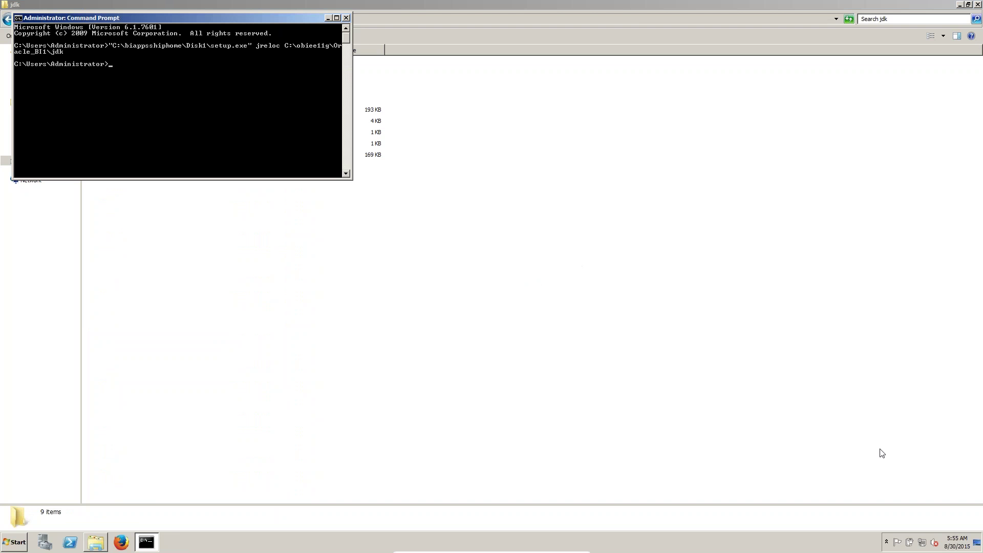
pyautogui.press('Up')
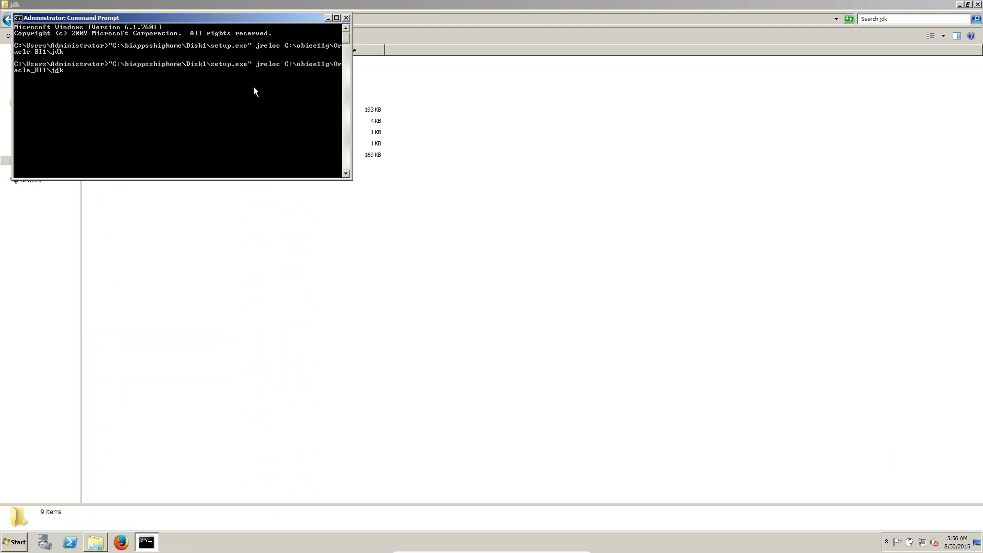
pyautogui.press('Left')
pyautogui.press('Left')
pyautogui.press('Left')
pyautogui.press('Left')
pyautogui.press('Left')
pyautogui.press('Left')
pyautogui.press('Left')
pyautogui.press('Left')
pyautogui.press('Left')
pyautogui.press('Left')
pyautogui.press('Left')
pyautogui.press('Left')
pyautogui.press('Left')
pyautogui.press('Left')
pyautogui.press('Left')
pyautogui.press('Left')
pyautogui.press('Left')
pyautogui.press('Left')
pyautogui.press('Left')
pyautogui.press('Left')
pyautogui.write('-')
pyautogui.press('Return')
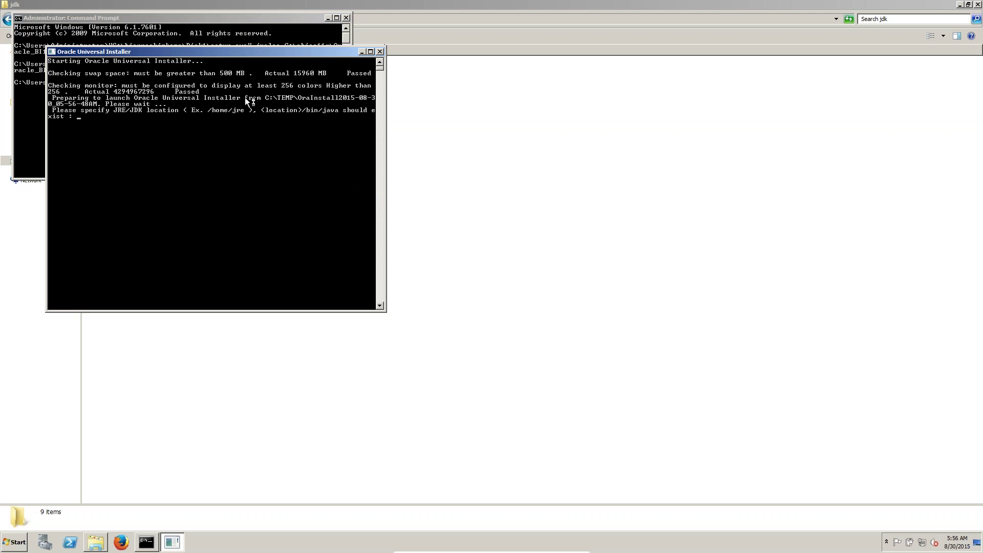
# Paste C:\obiee11g\Oracle_BI1\jdk as the installer's JRE/JDK location.
pyautogui.rightClick(184, 54)
pyautogui.moveTo(232, 122)
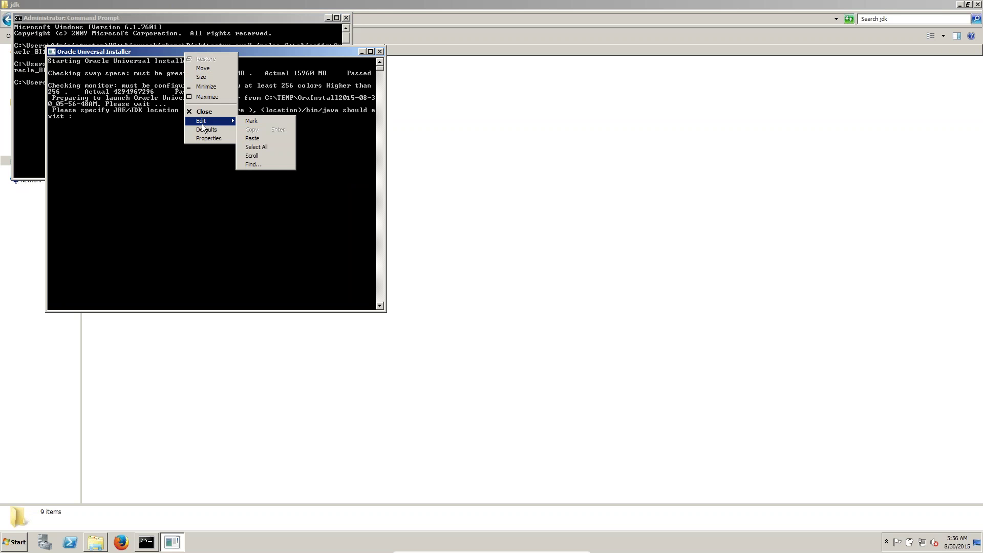
pyautogui.click(252, 139)
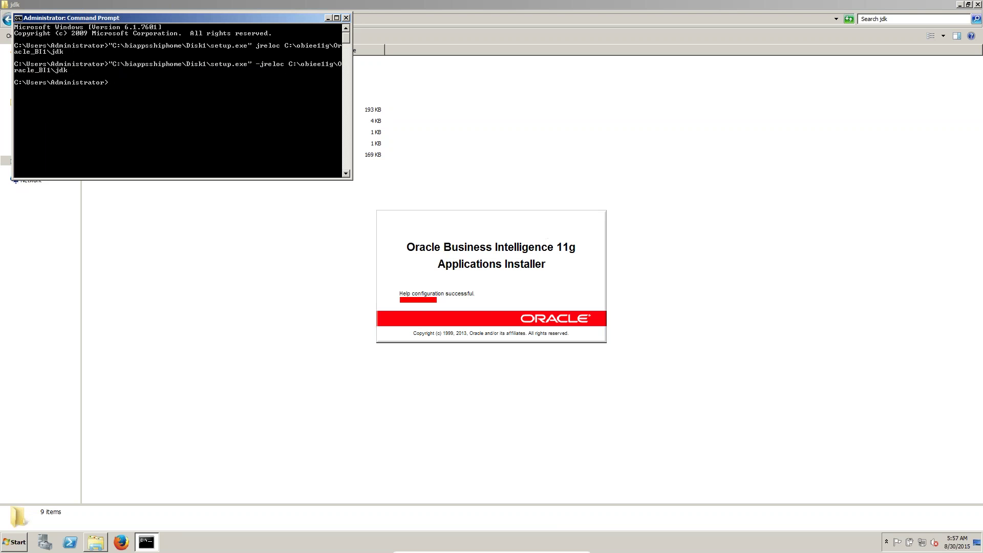
# Minimize Explorer and advance past the Welcome and prerequisite-check pages.
pyautogui.click(957, 6)
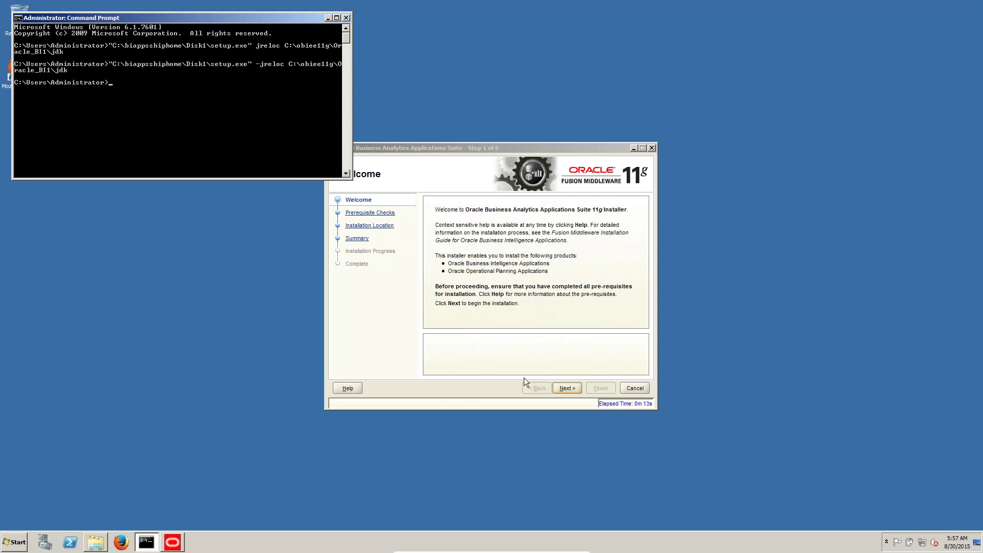
pyautogui.click(573, 389)
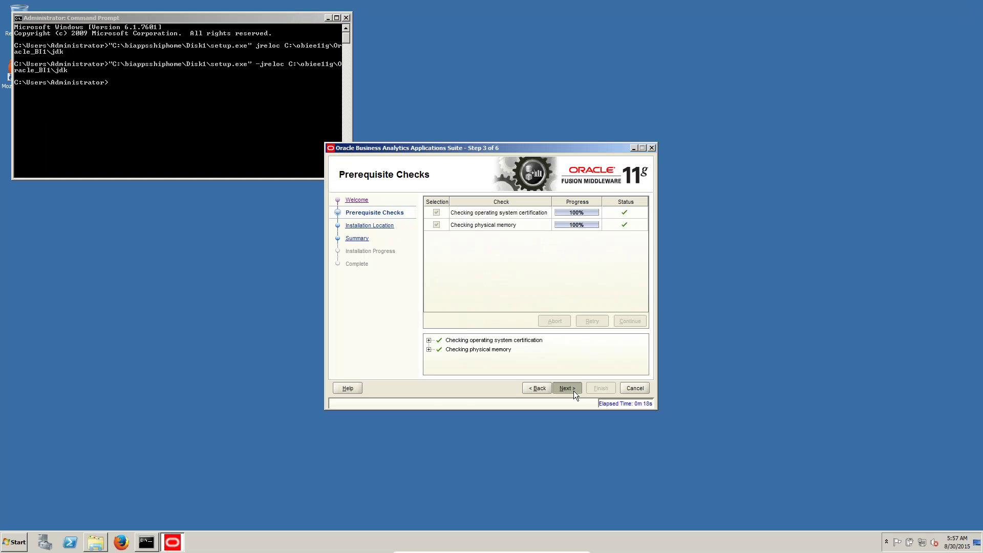
pyautogui.click(573, 390)
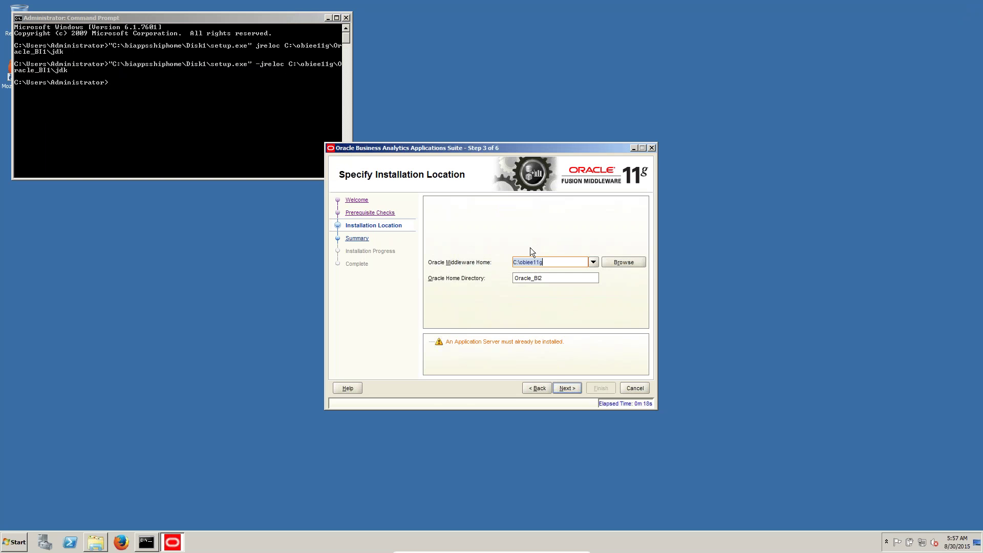
# Keep Middleware Home C:\obiee11g and change the Oracle Home Directory from Oracle_BI2 to Oracle_BI1.
pyautogui.click(556, 262)
pyautogui.press('Tab')
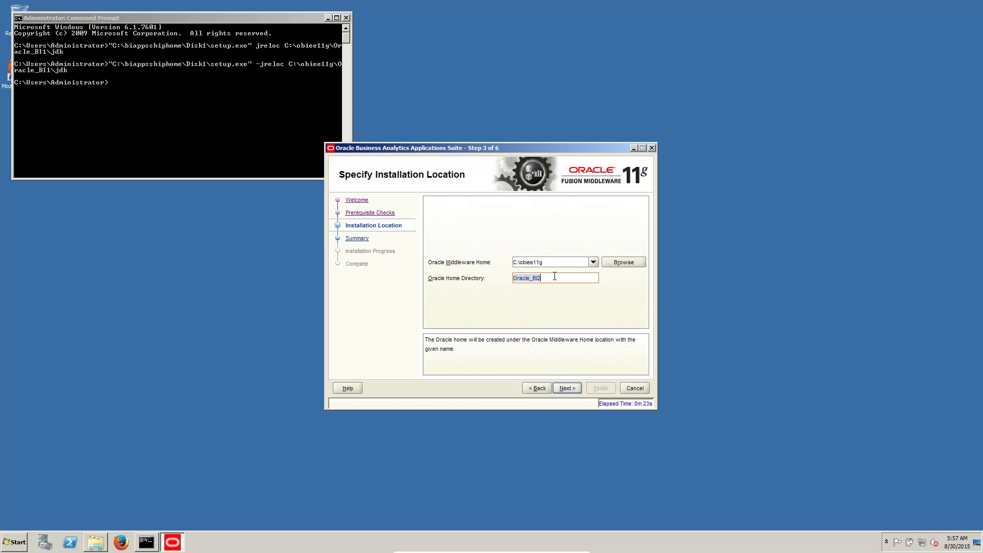
pyautogui.click(557, 278)
pyautogui.press('BackSpace')
pyautogui.click(573, 389)
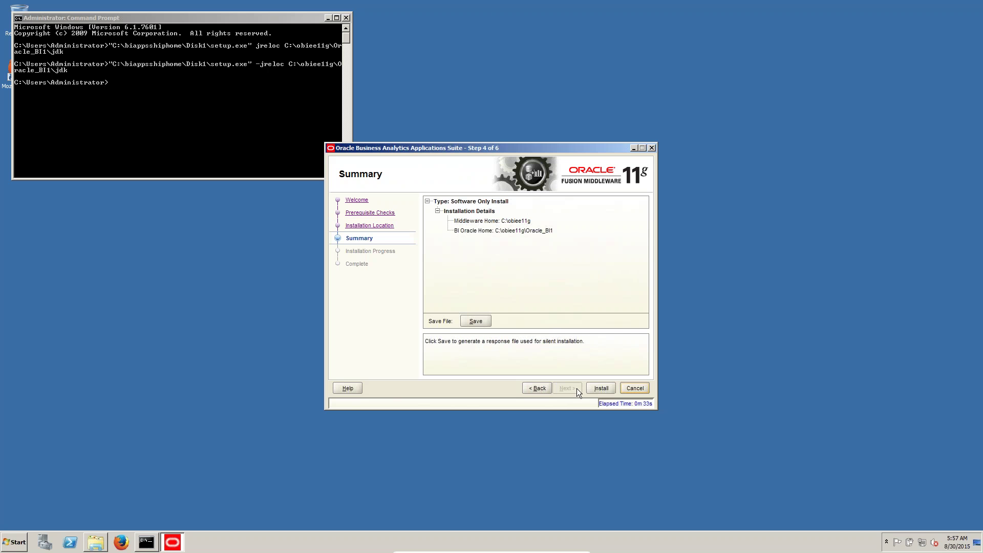
# Install the software-only configuration and continue to the Complete page after reaching 100%.
pyautogui.click(602, 387)
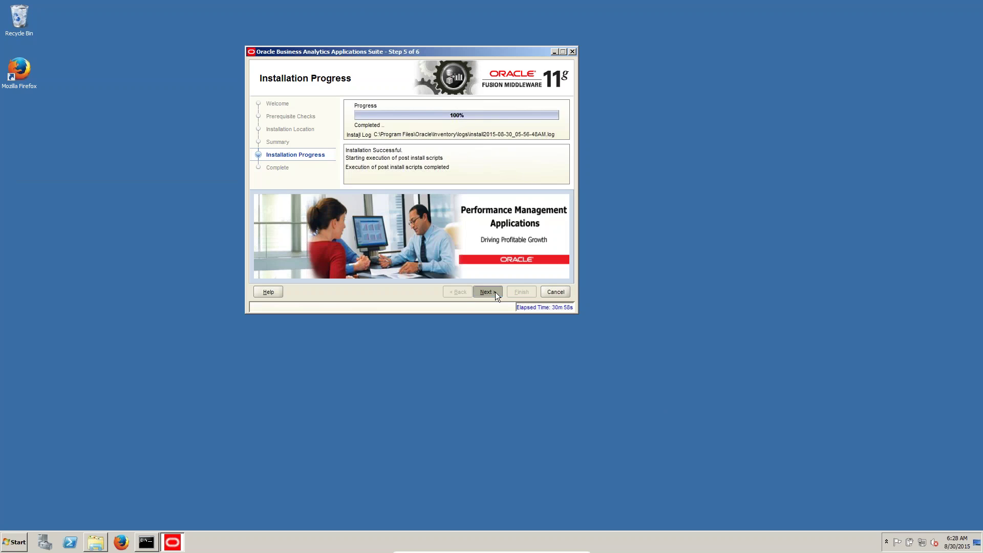
pyautogui.click(494, 292)
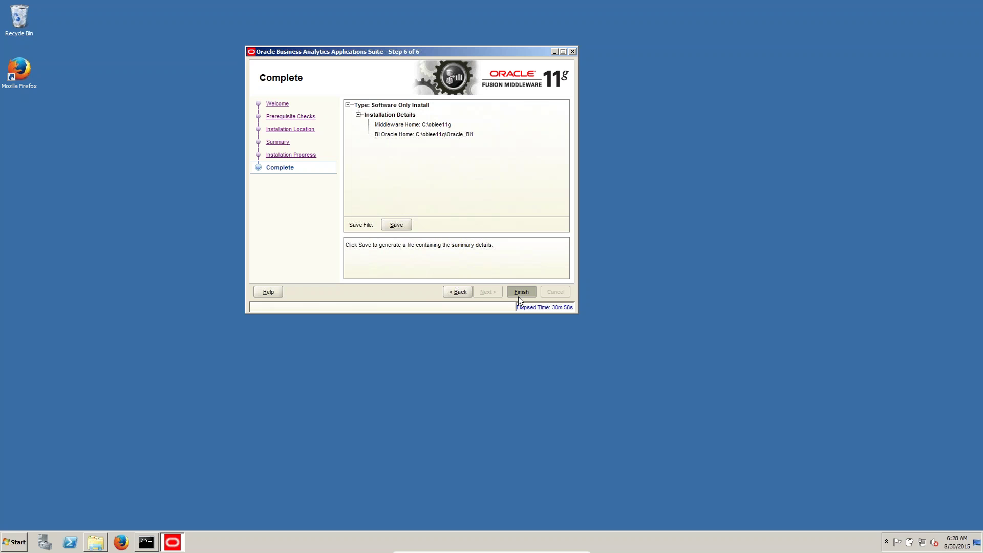
# Finish and close the installer, then return to the Command Prompt window.
pyautogui.click(518, 296)
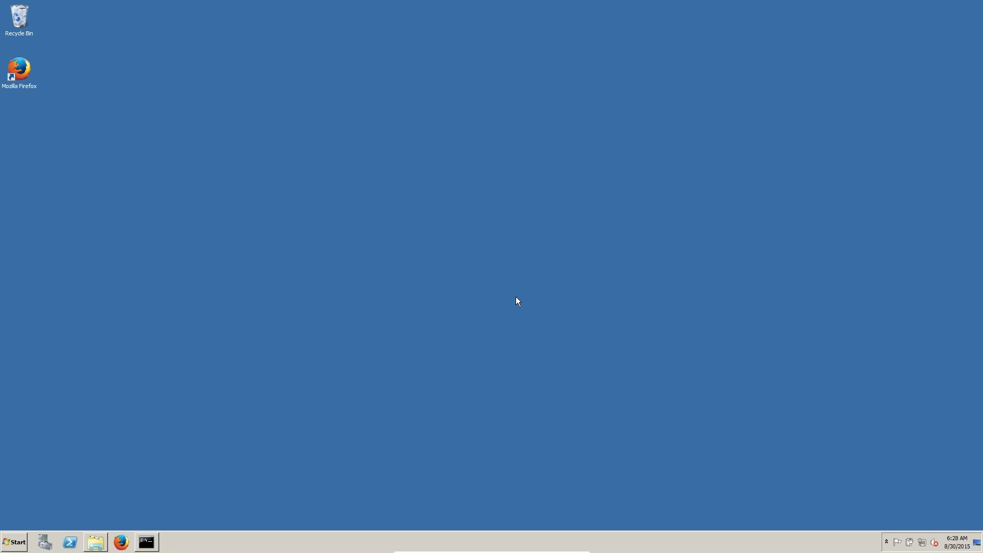
pyautogui.click(146, 541)
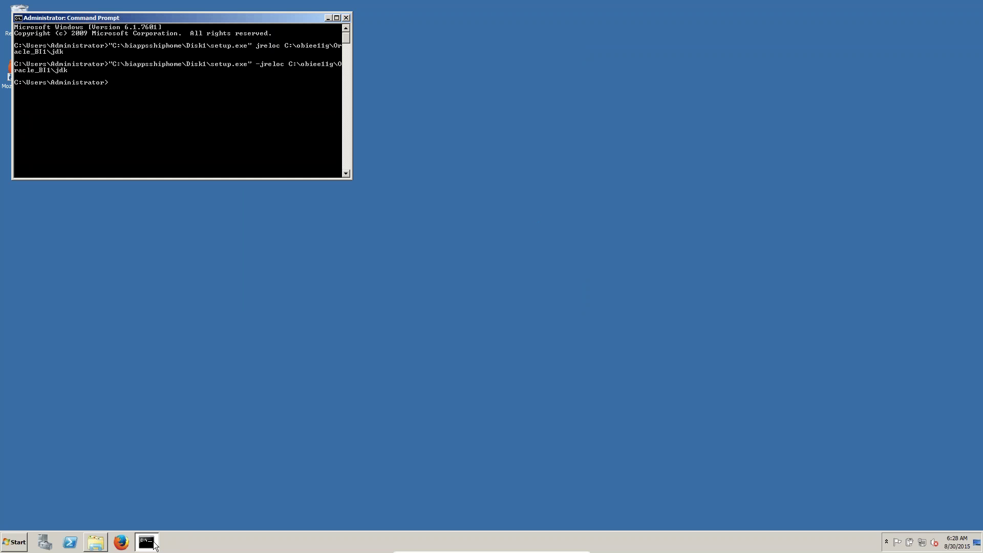